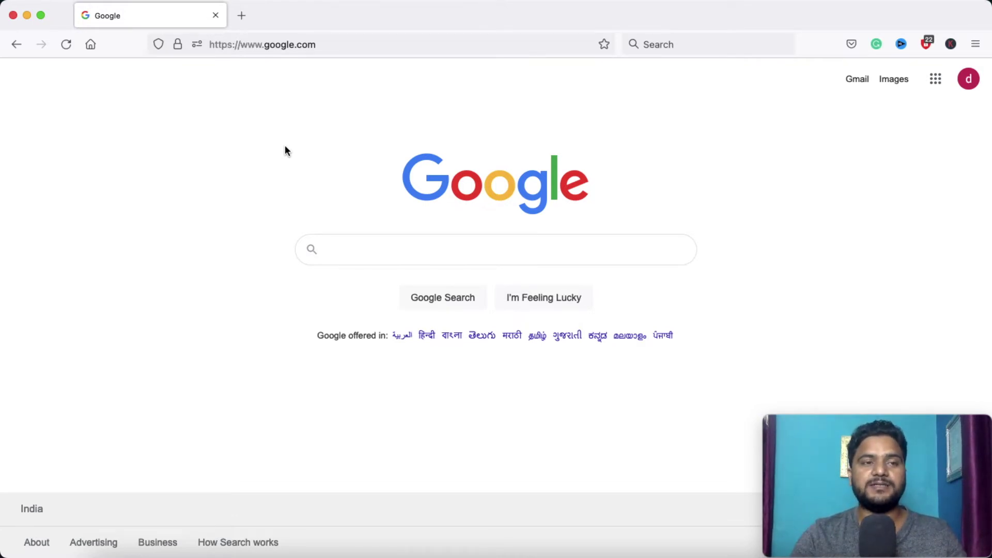
Look over the Keywords Everywhere, Google Ads and AnswerThePublic pages
click(28, 16)
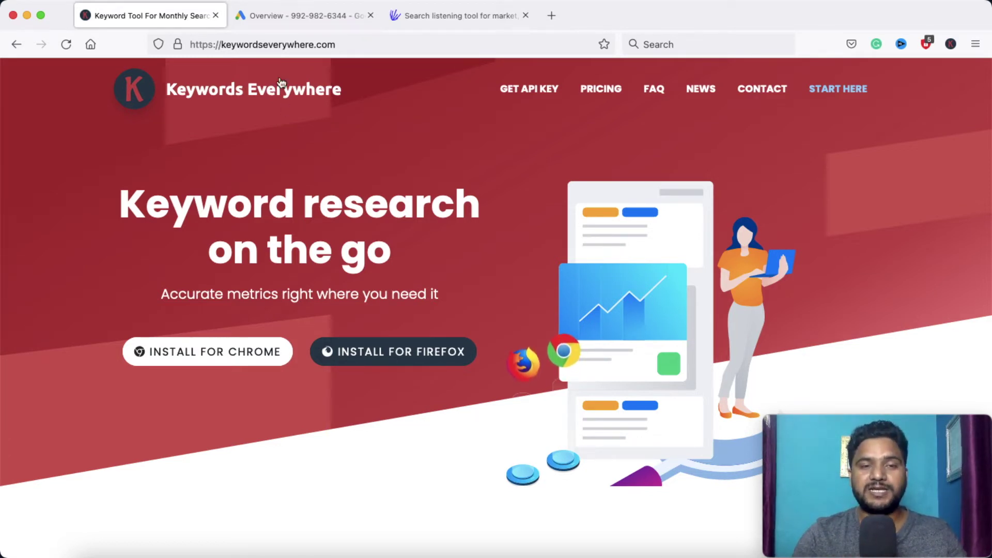
click(284, 15)
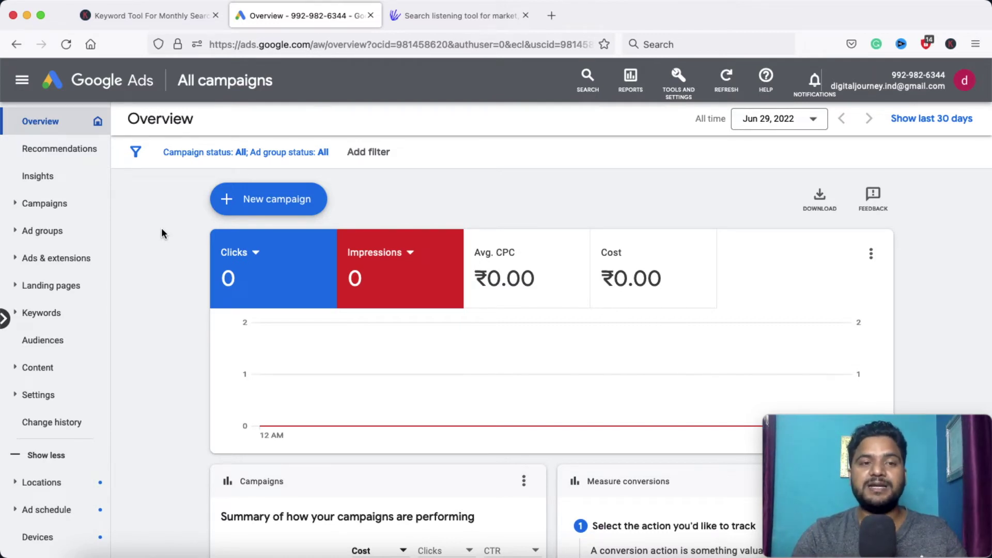
click(457, 16)
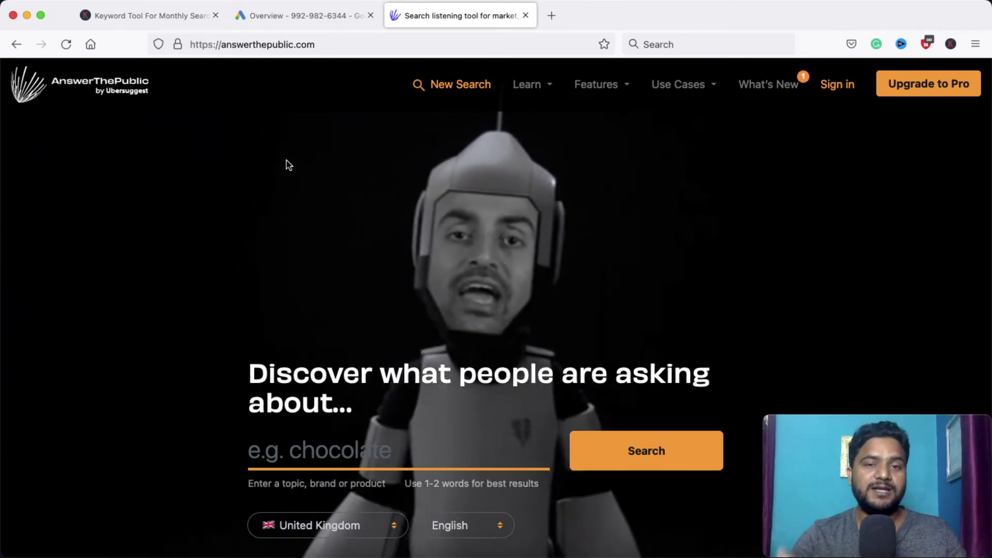
Open google.com in place of the Keywords Everywhere page and search for "banking"
click(130, 17)
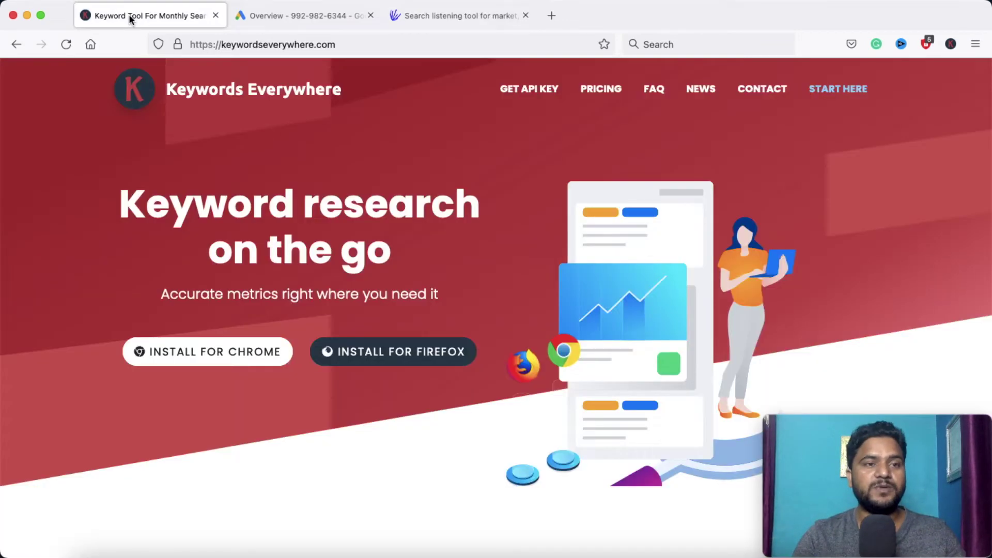
click(92, 43)
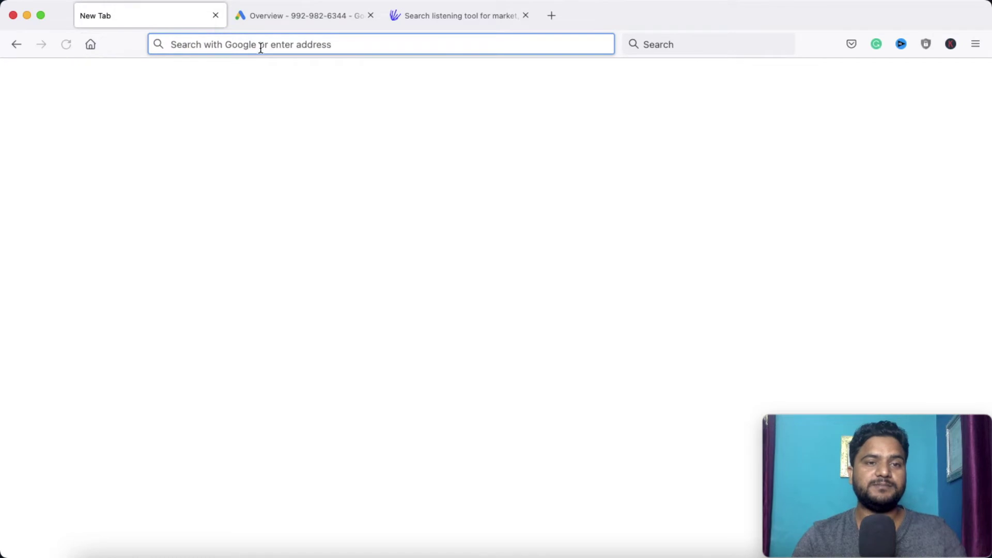
text(google.com/)
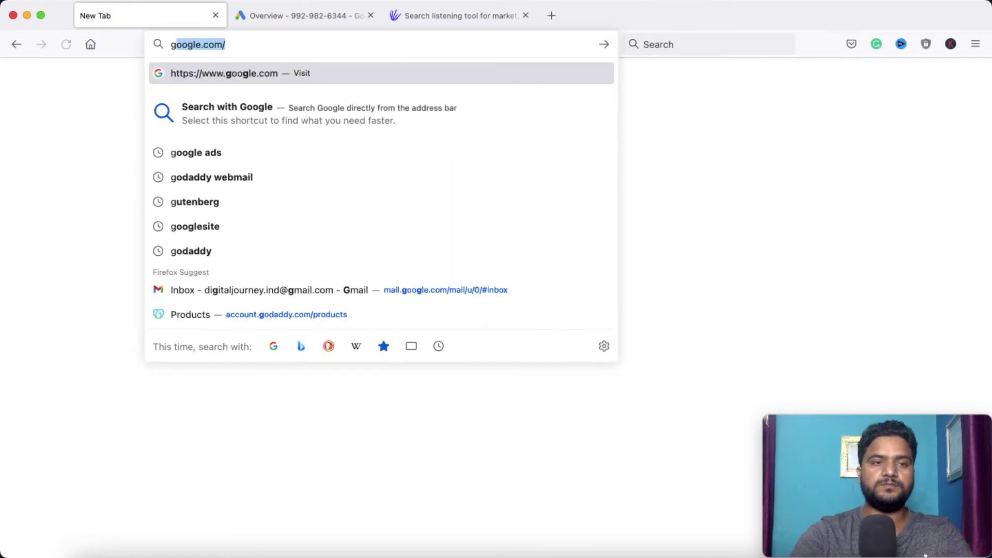
key(Return)
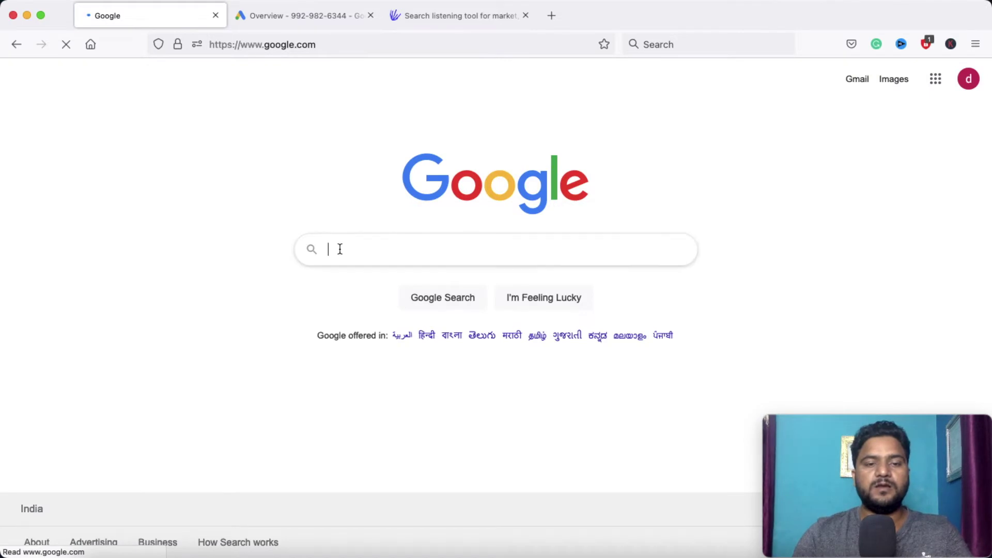
click(340, 249)
text(ban)
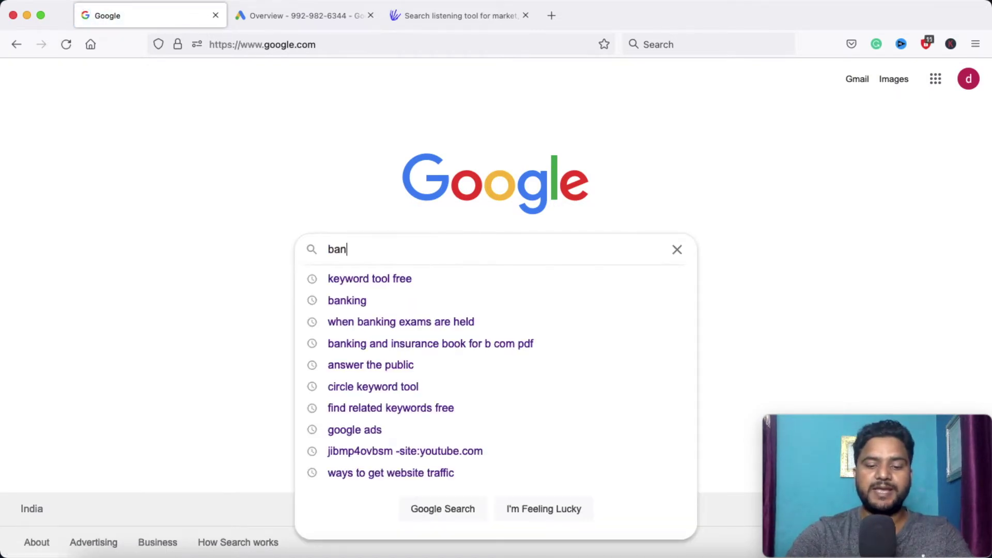
text(king)
key(Return)
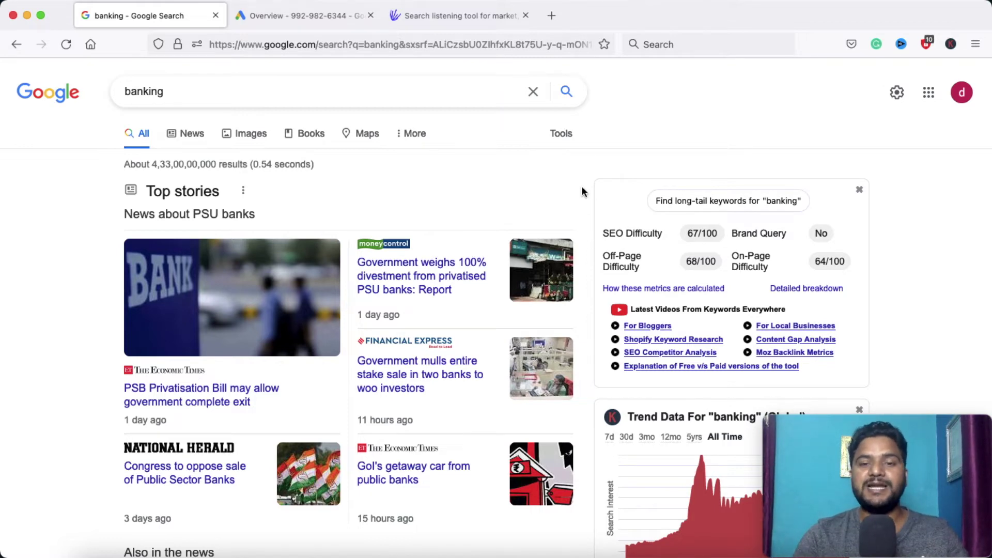
Examine the Keywords Everywhere difficulty metrics, trend chart and related, people-also-search-for and trending keyword lists for "banking"
scroll(584, 202, down, 5)
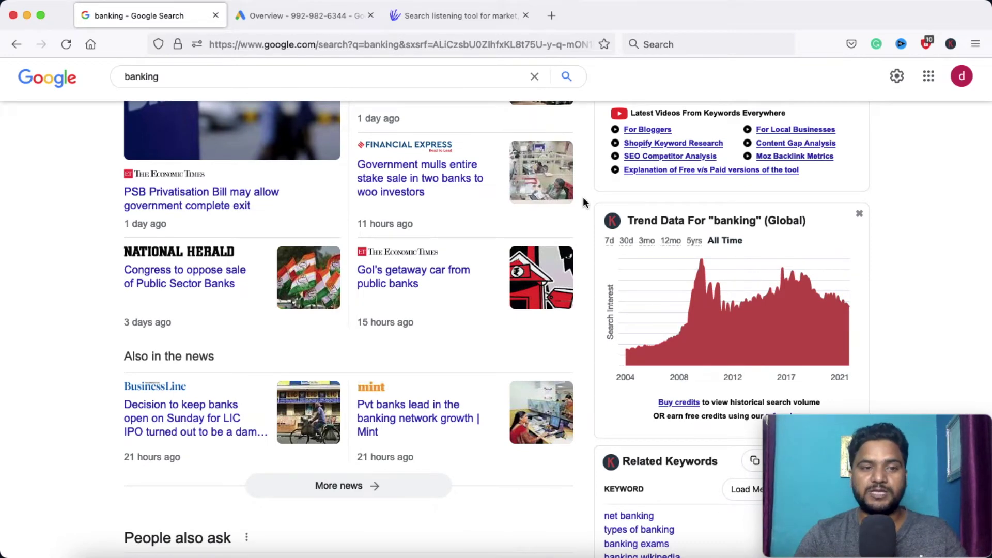
scroll(582, 197, up, 3)
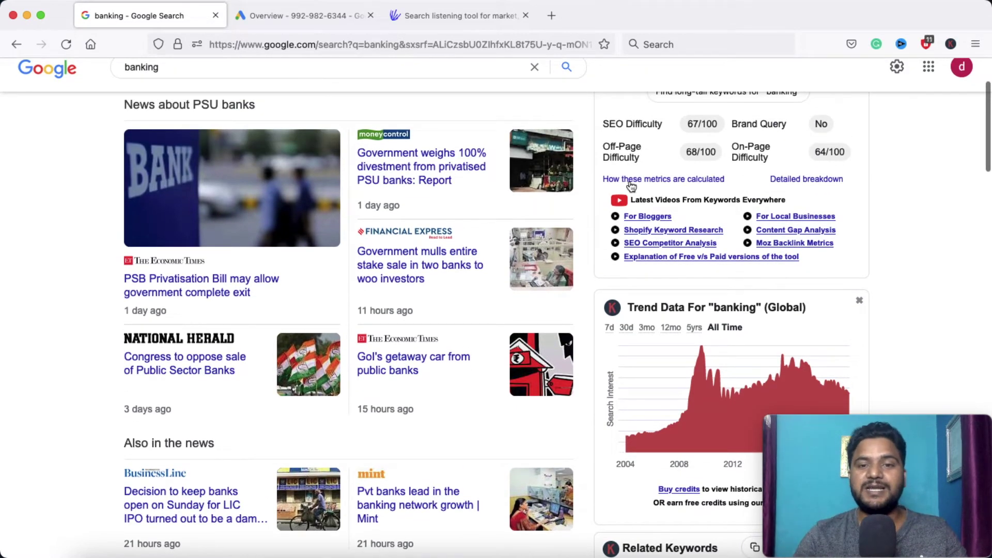
scroll(582, 246, down, 6)
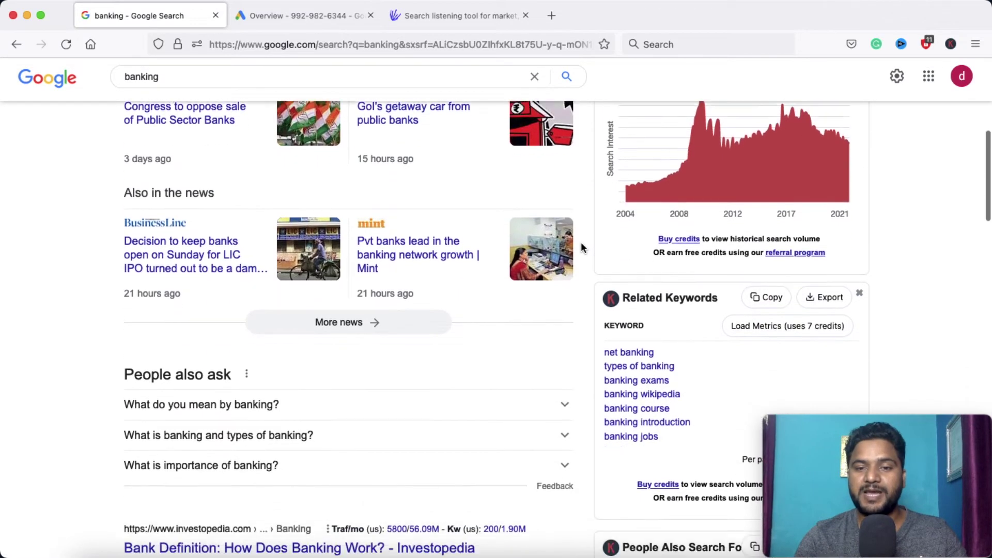
scroll(581, 246, down, 2)
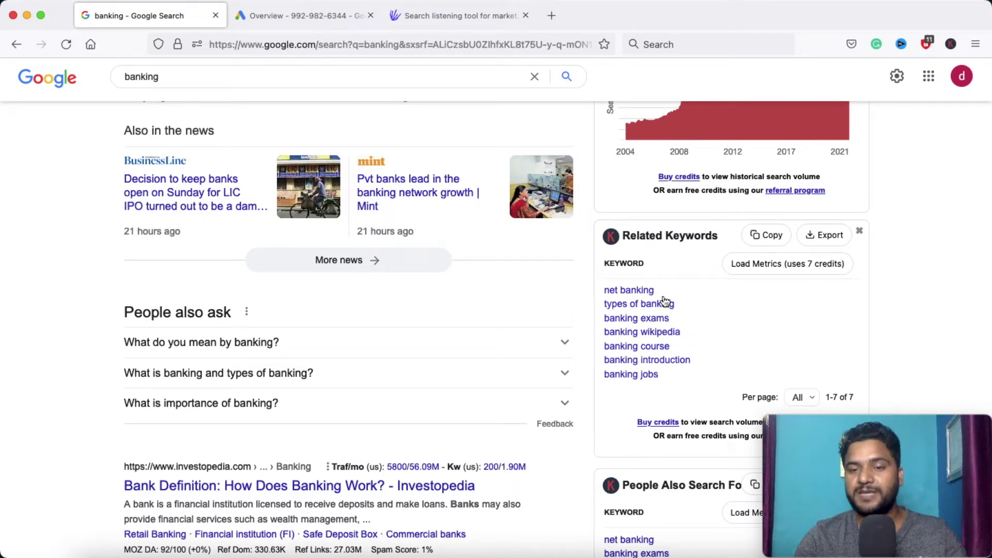
scroll(662, 379, down, 3)
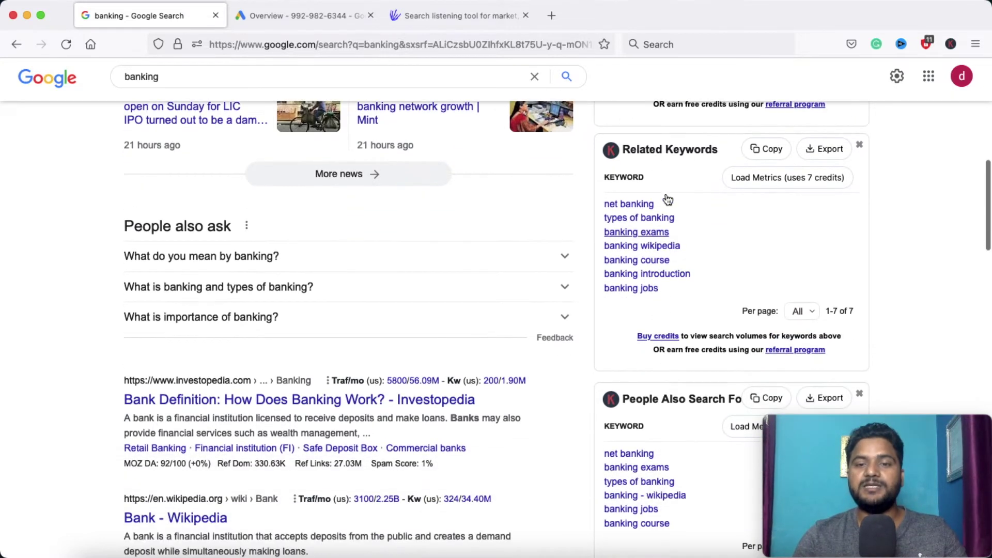
scroll(655, 370, down, 4)
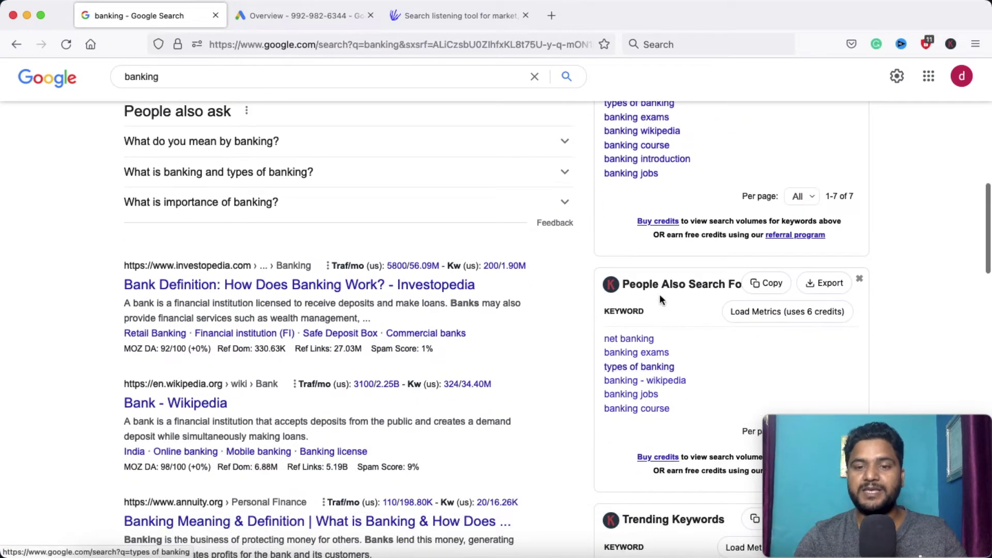
scroll(662, 293, down, 5)
scroll(681, 381, down, 5)
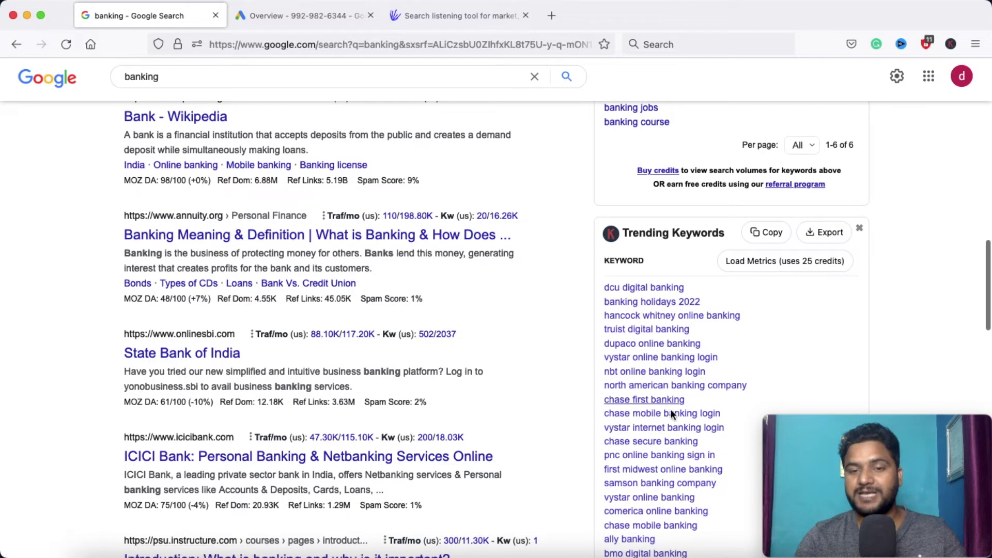
scroll(670, 423, down, 2)
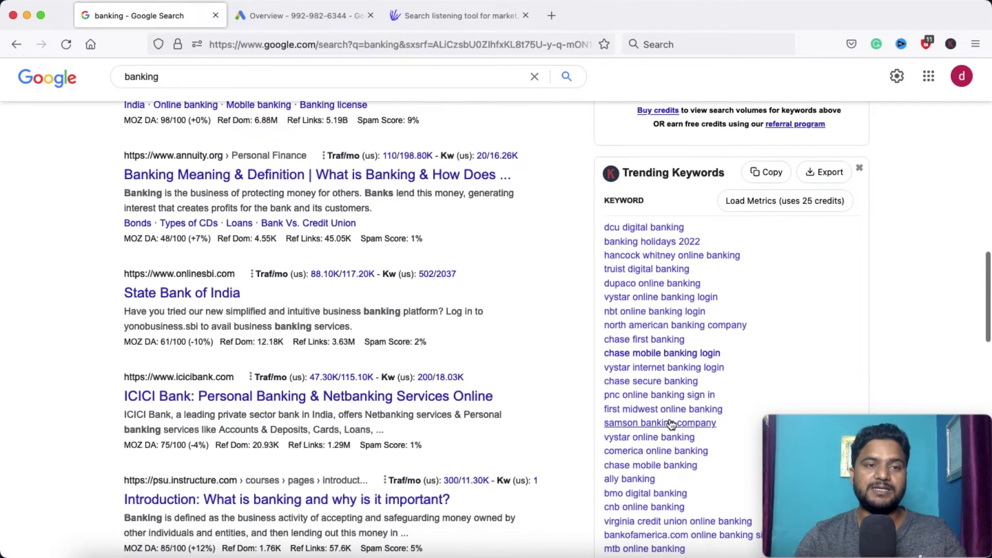
Review the related keywords again, compare them with the other suggestion lists, and return to the related keywords
scroll(671, 424, up, 13)
scroll(671, 424, up, 3)
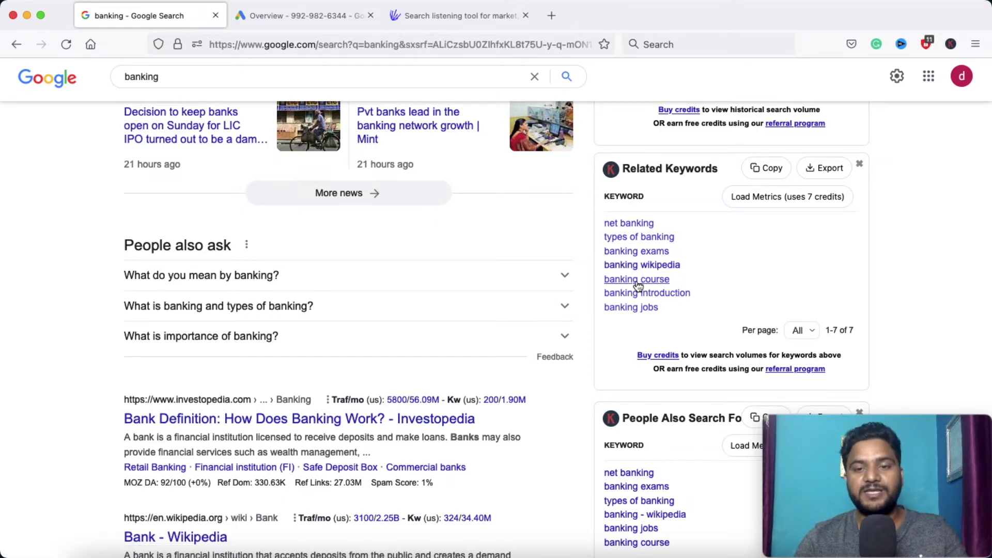
scroll(658, 383, down, 4)
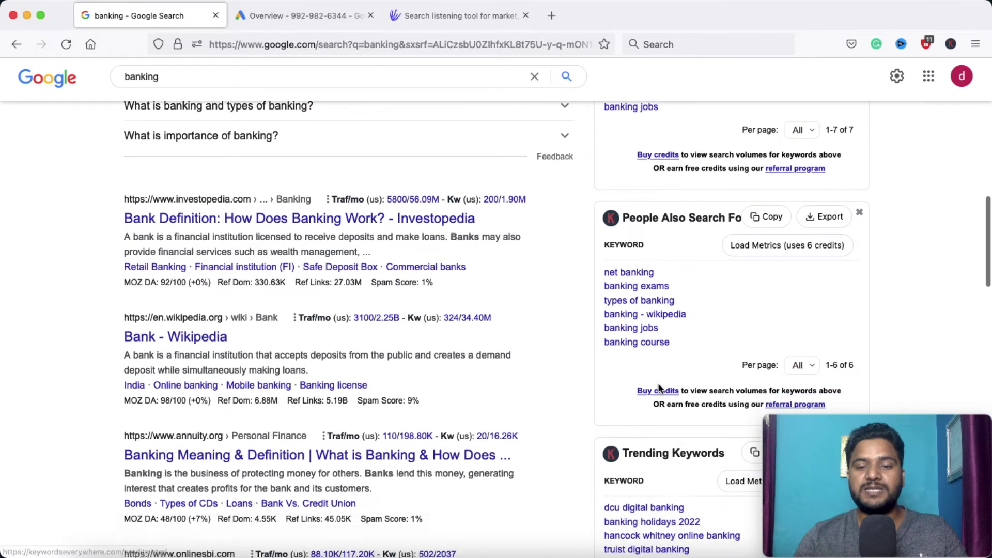
scroll(658, 387, down, 3)
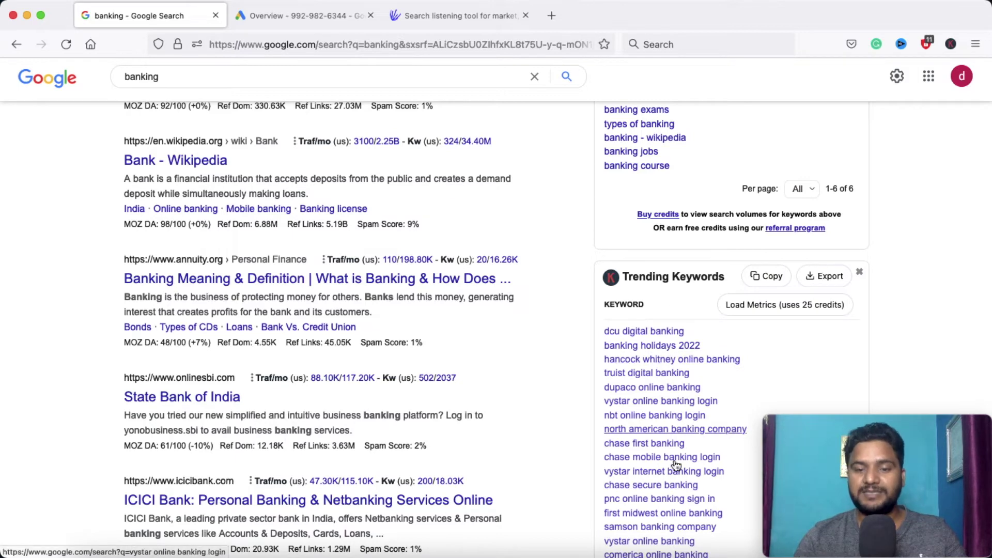
scroll(675, 468, down, 2)
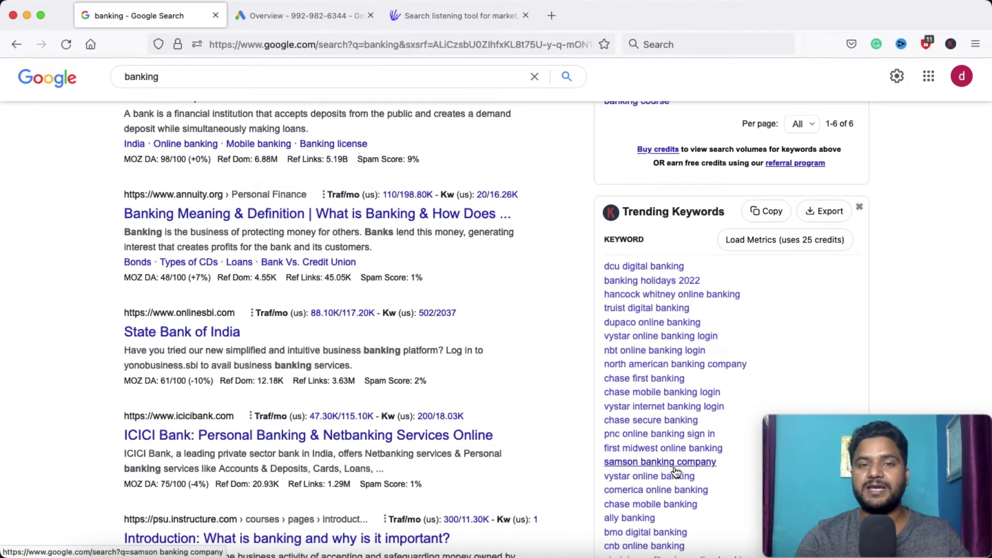
scroll(674, 471, up, 10)
scroll(676, 472, up, 7)
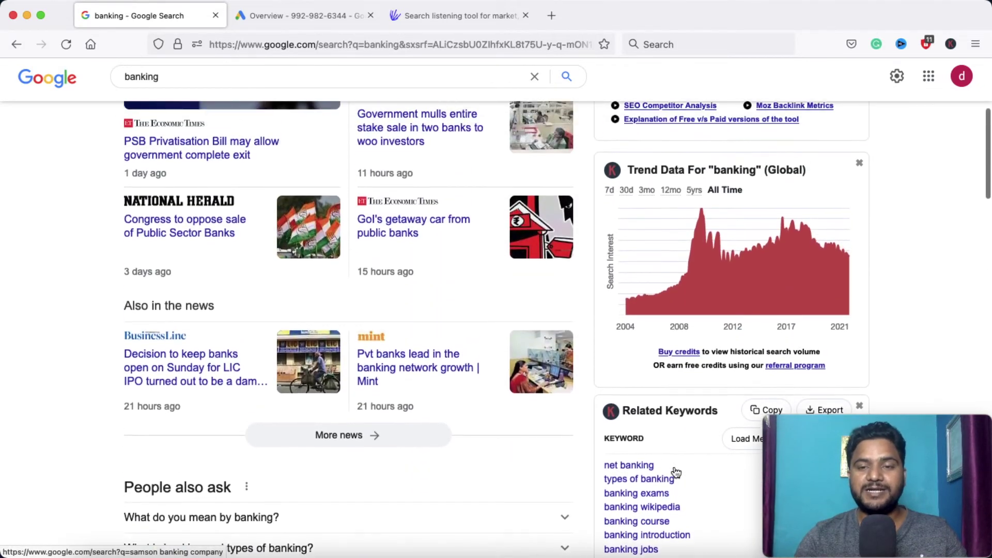
scroll(675, 472, down, 5)
scroll(674, 472, down, 3)
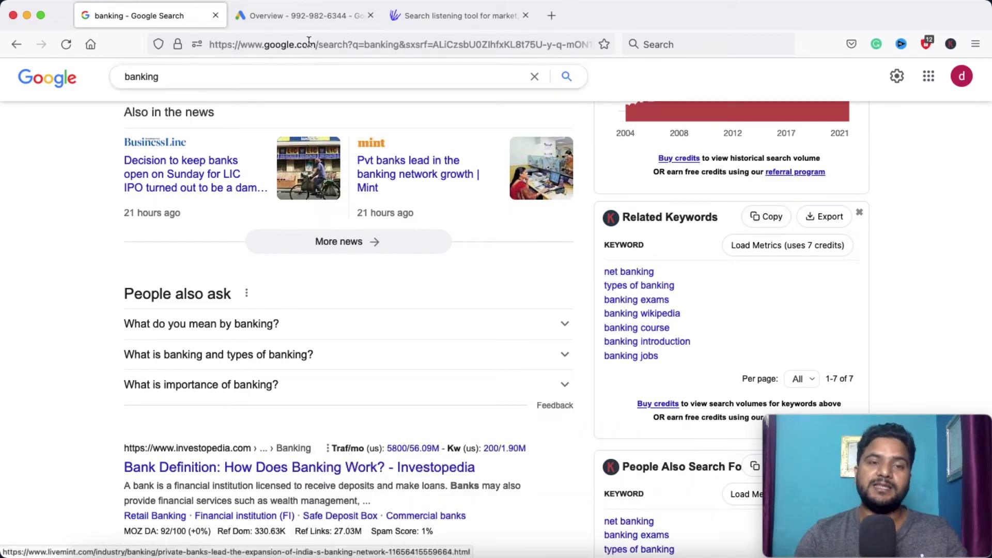
Switch to Google Ads and open Keyword Planner's form for discovering new keywords
click(291, 19)
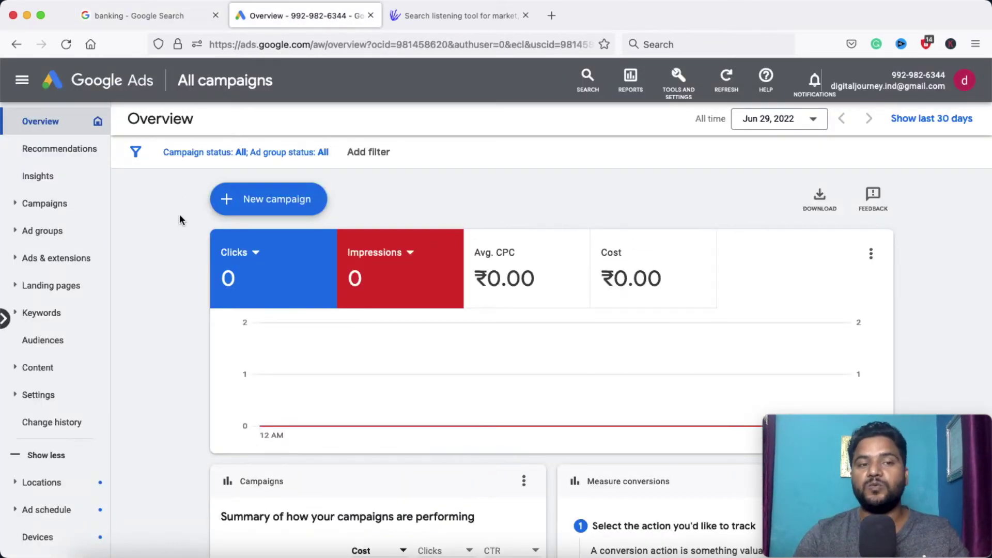
click(679, 76)
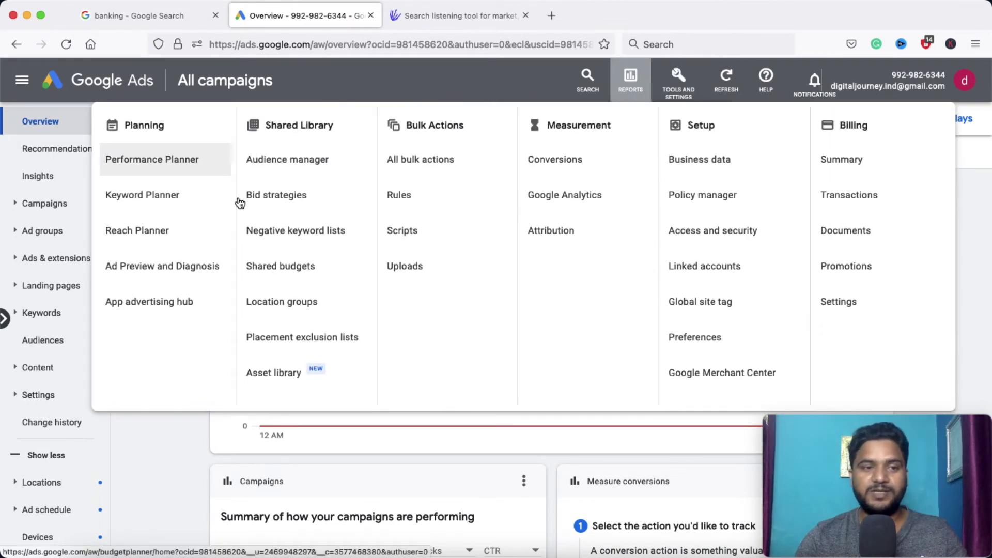
click(137, 198)
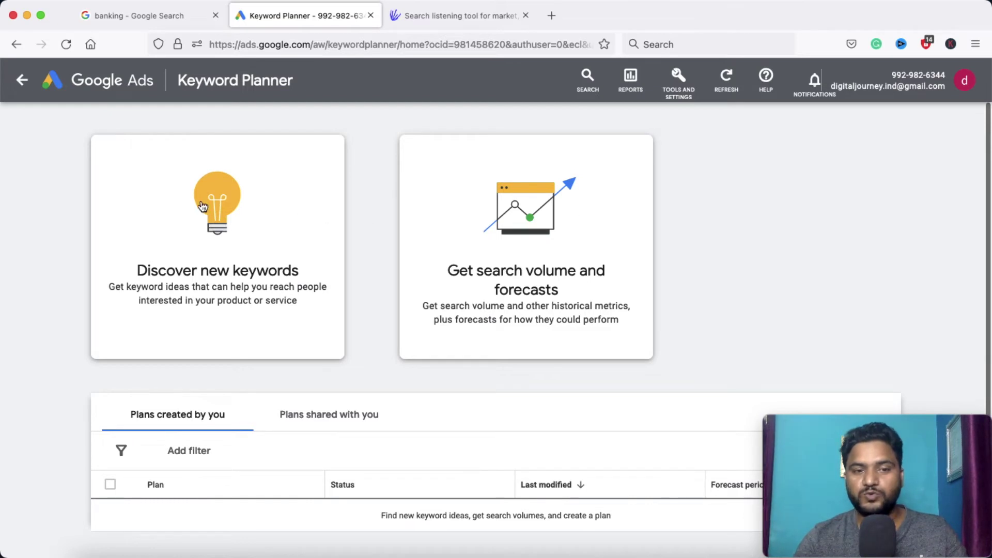
click(265, 240)
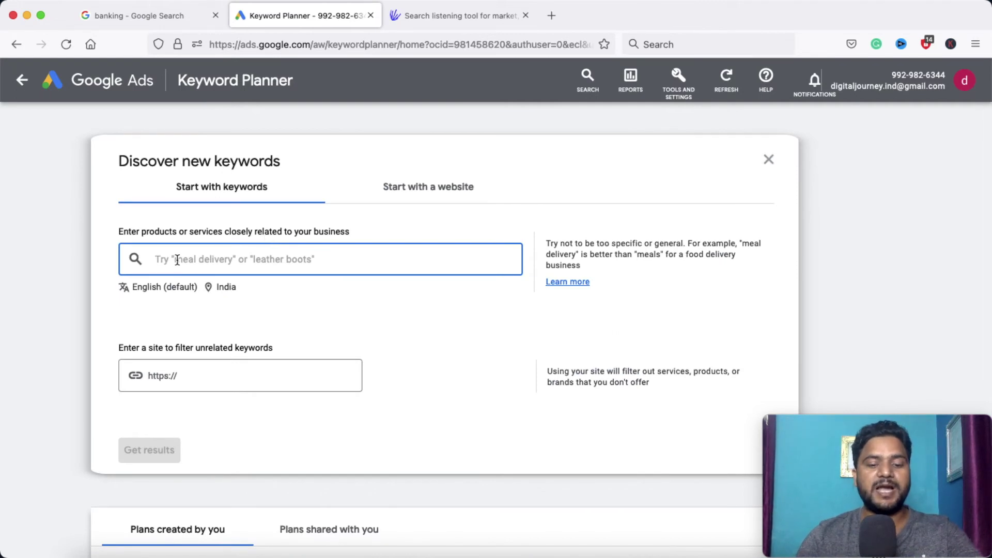
Paste the copied related banking keywords as the starting products or services and check the list
right_click(177, 260)
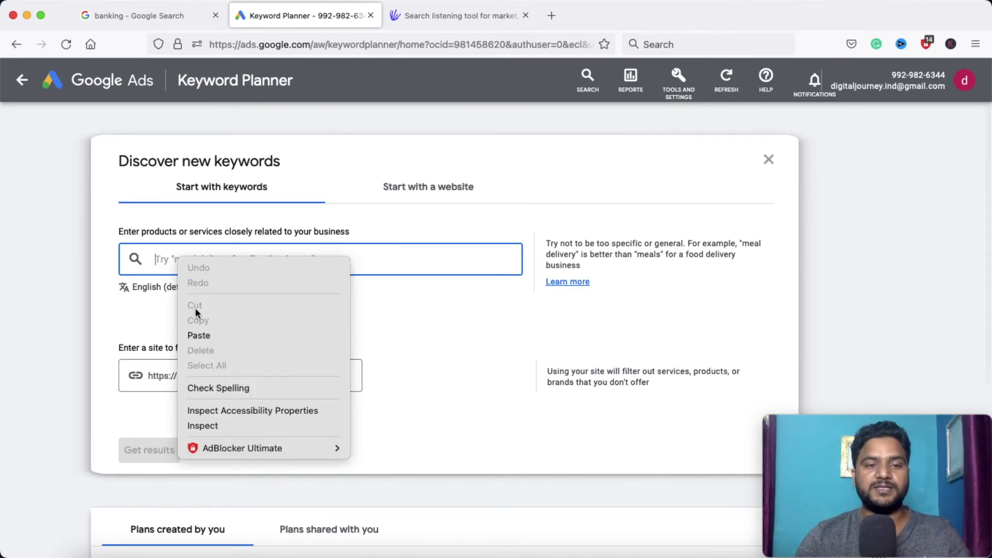
click(203, 336)
scroll(281, 299, down, 4)
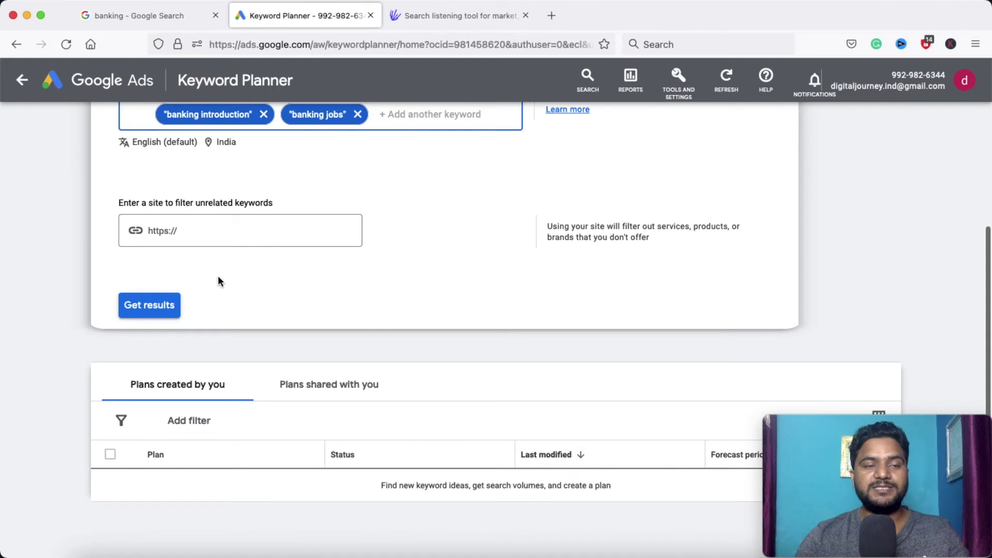
scroll(296, 287, up, 2)
scroll(296, 286, up, 3)
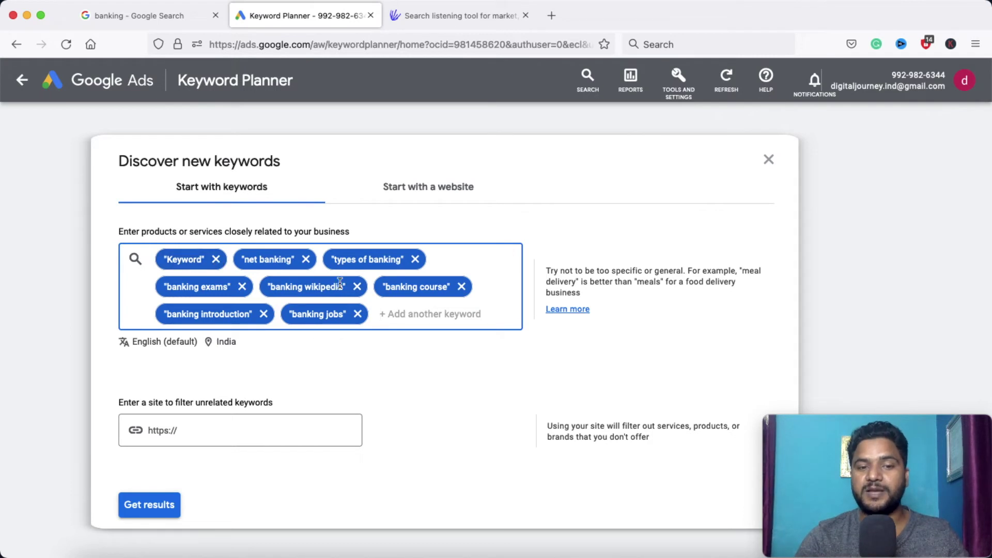
Remove the stray "Keyword" entry from the starting keywords and get the keyword ideas
click(216, 260)
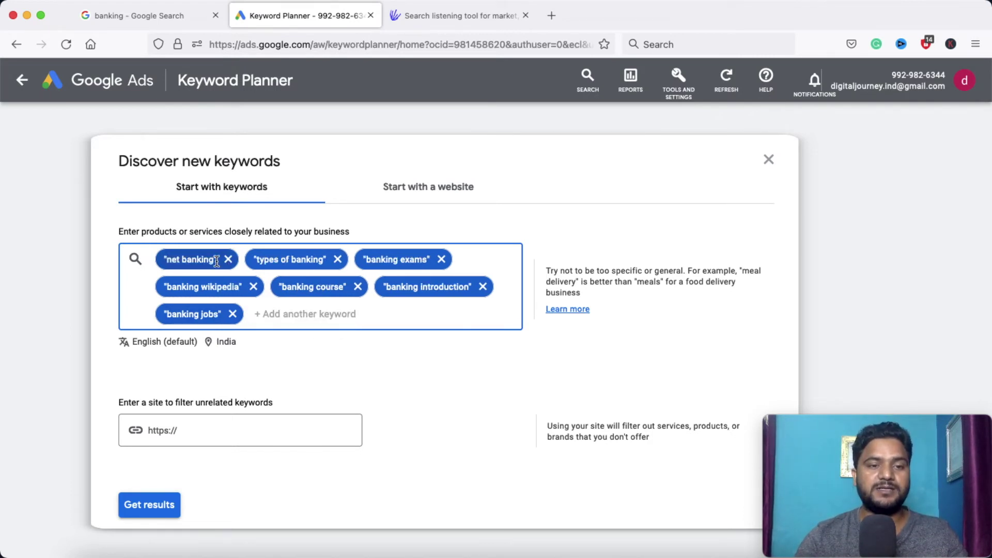
scroll(145, 451, down, 2)
click(145, 451)
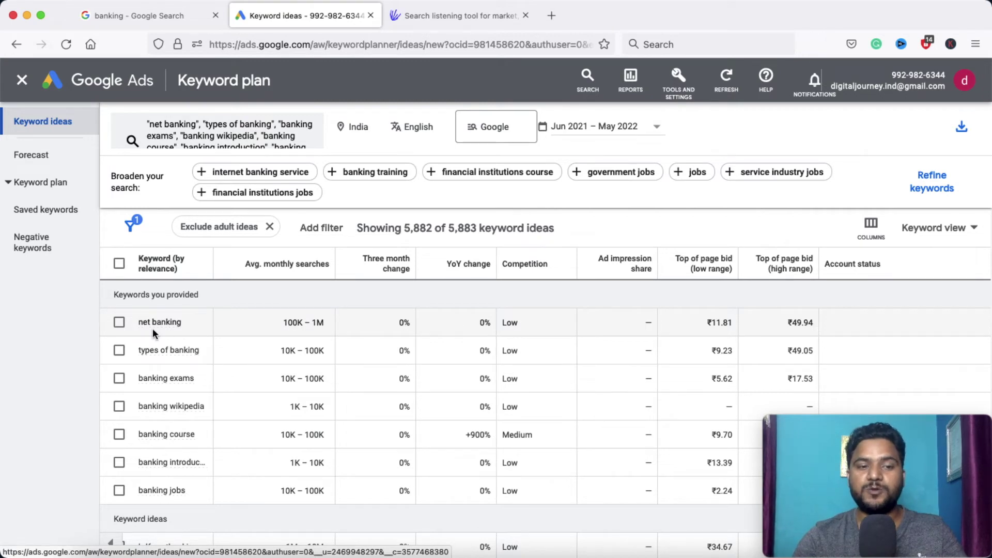
Select and copy the "net banking" keyword from the provided keywords, and switch to AnswerThePublic
mouse_move(155, 329)
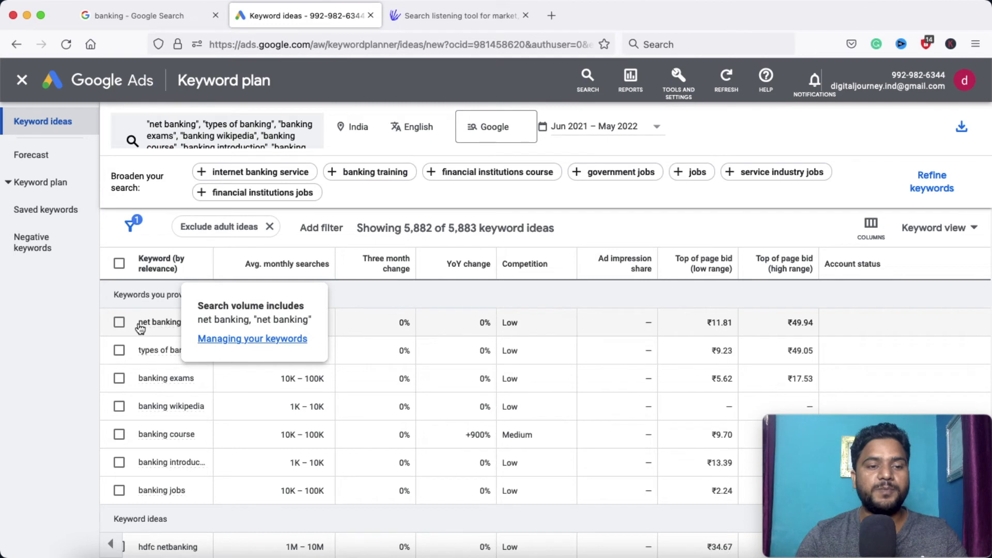
click(119, 323)
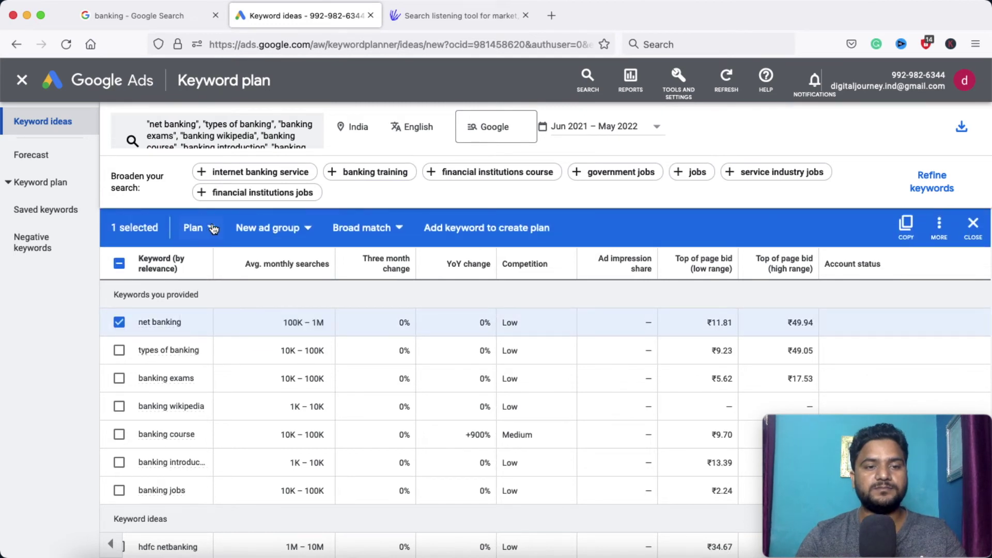
click(908, 225)
click(482, 14)
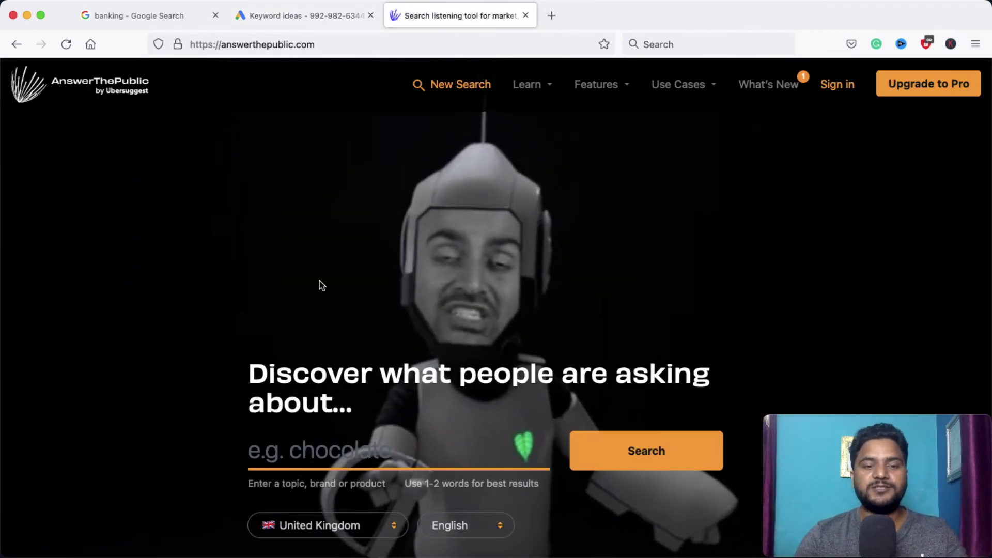
Search for "net banking" with the country set to India and the language left as English
scroll(318, 281, down, 1)
scroll(319, 280, down, 3)
click(299, 362)
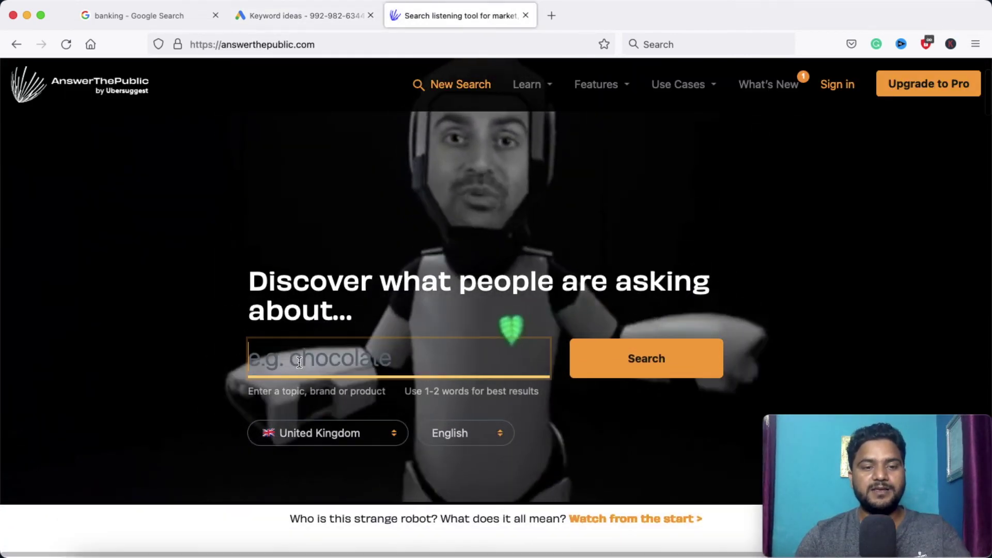
text(net banking)
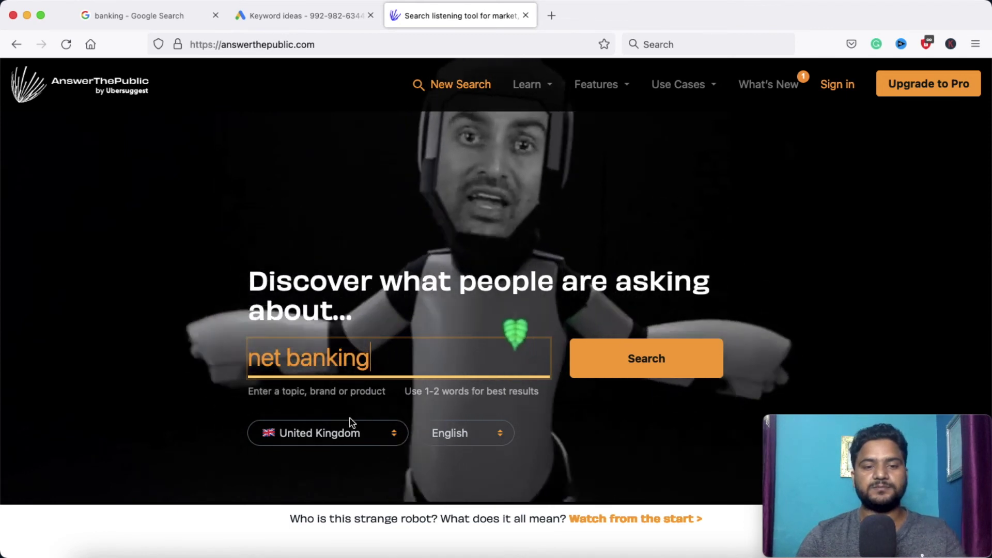
click(389, 433)
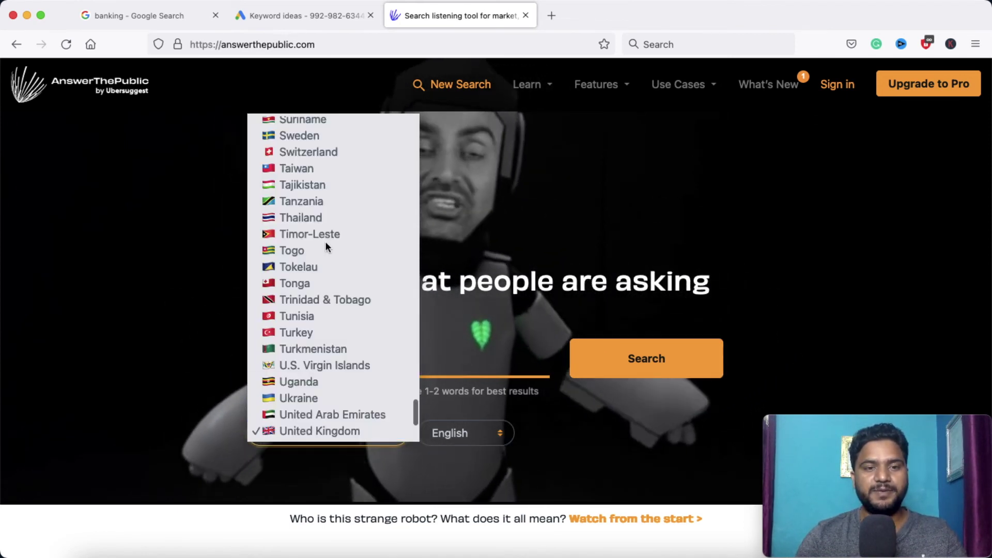
scroll(322, 224, up, 20)
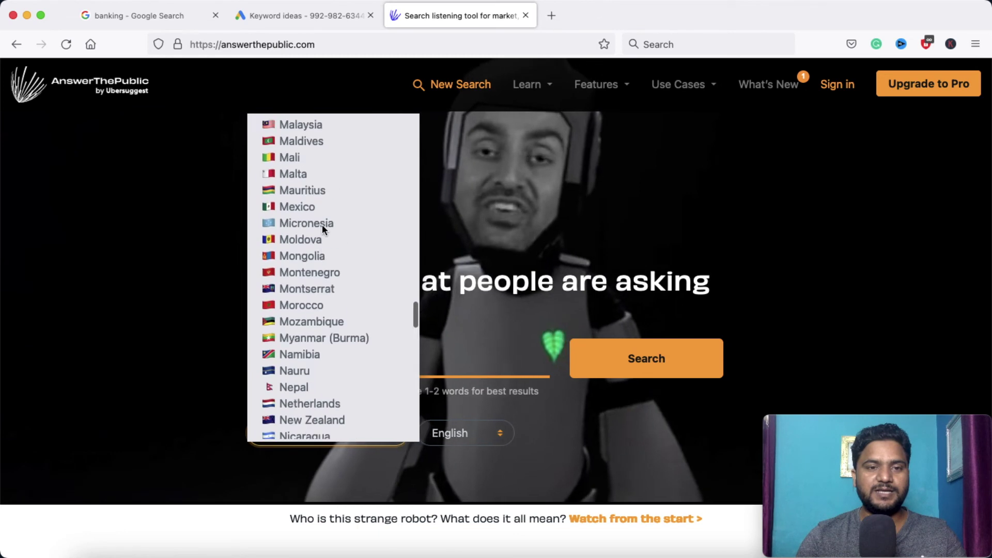
scroll(321, 225, up, 10)
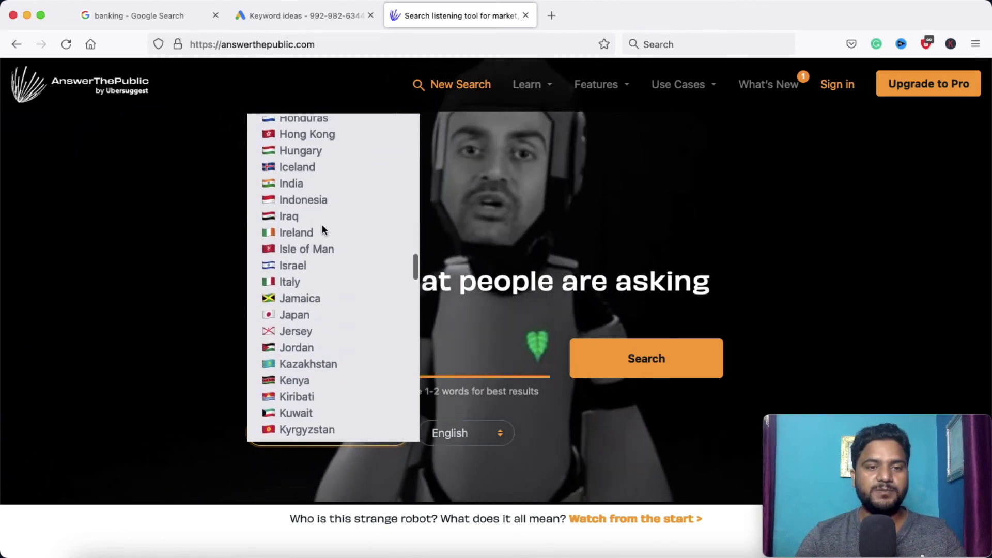
click(299, 214)
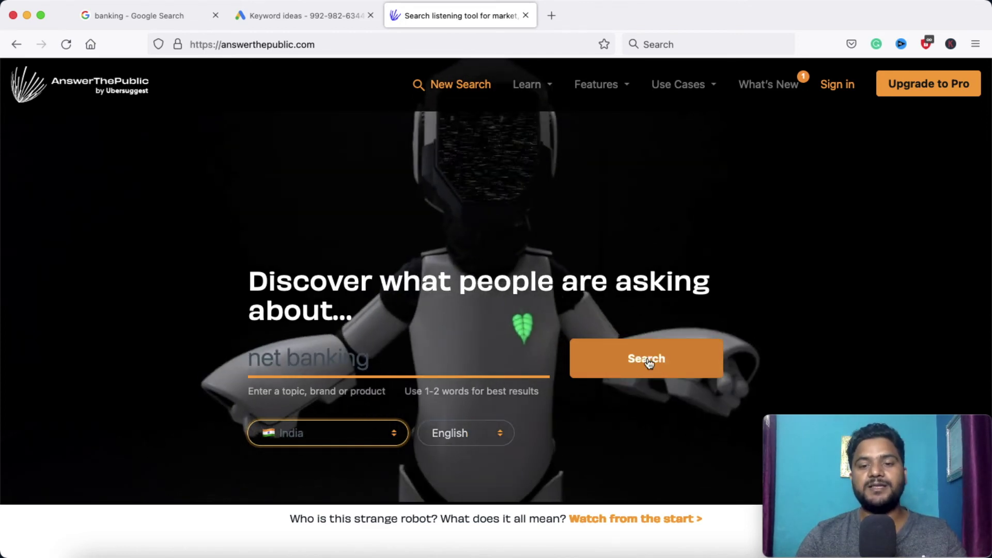
click(649, 361)
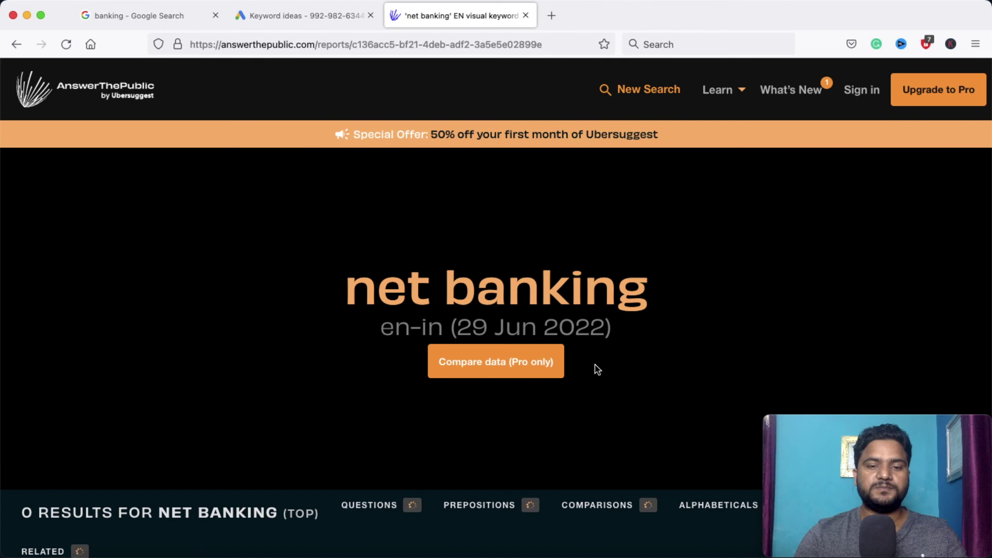
Examine the questions wheel in the net banking report, covering its who, why, how, what, which and can branches
scroll(597, 369, down, 10)
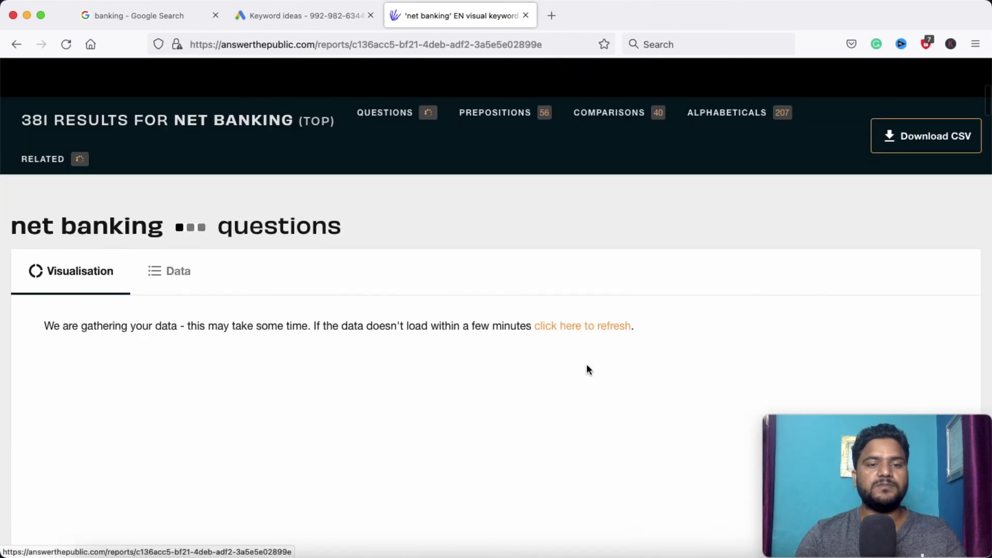
scroll(438, 368, down, 5)
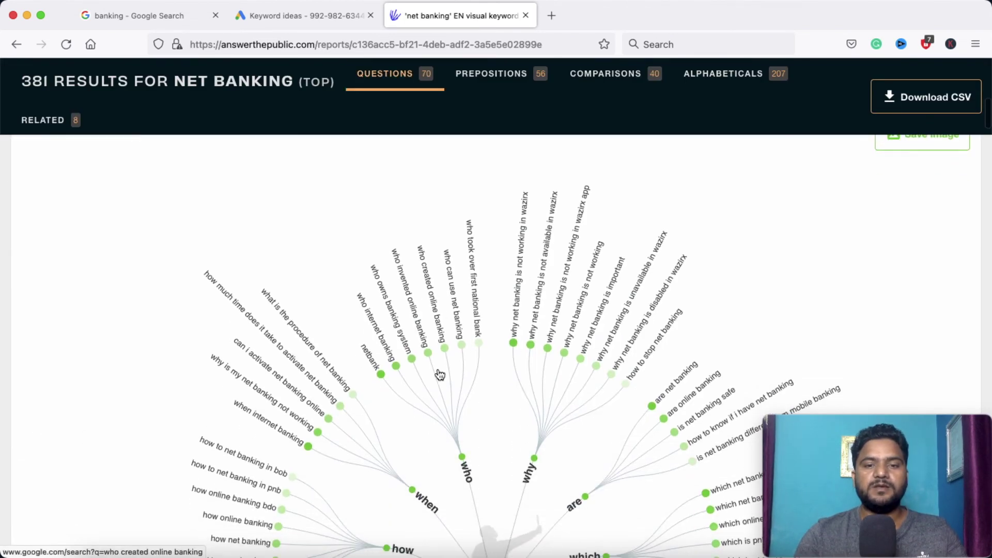
scroll(439, 372, down, 3)
scroll(438, 372, up, 3)
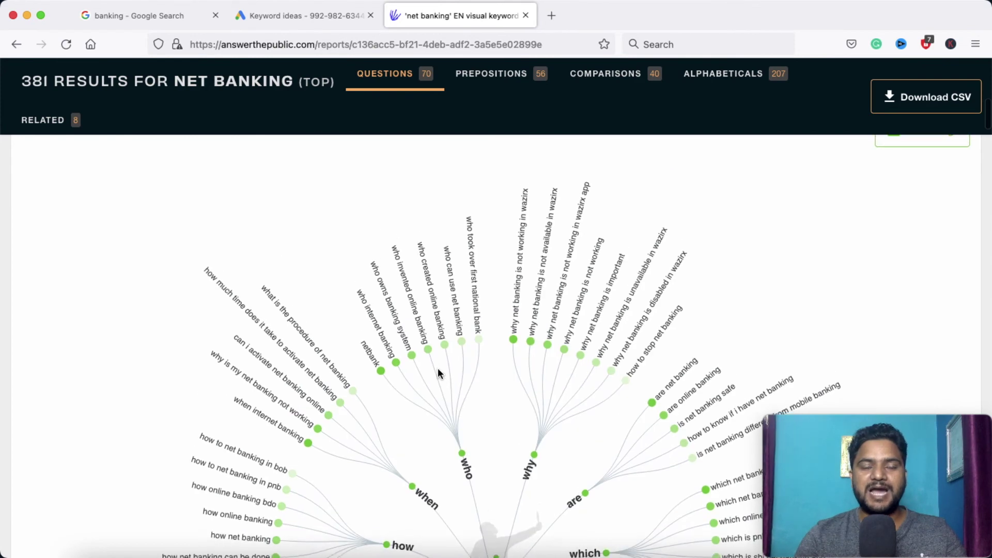
scroll(438, 368, down, 5)
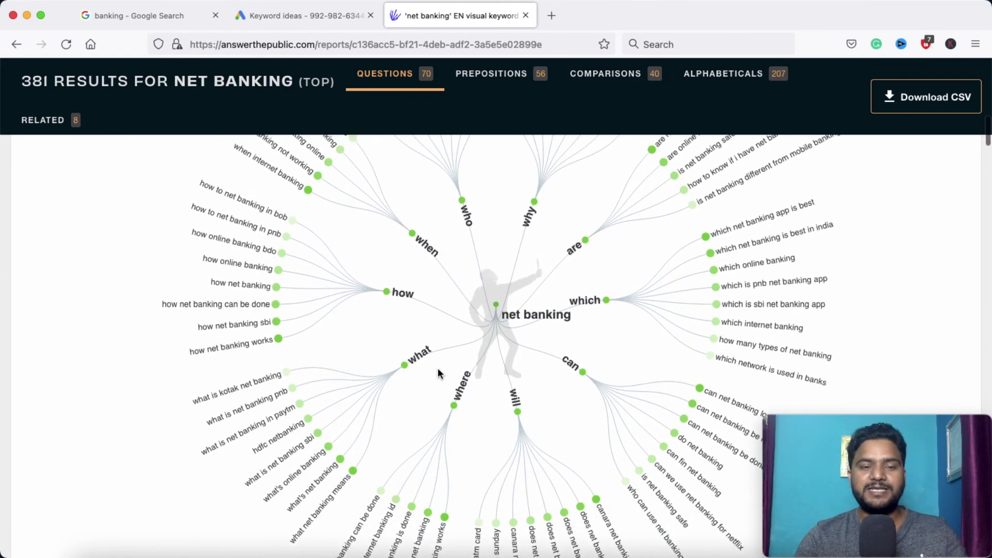
scroll(438, 368, up, 2)
scroll(438, 368, up, 1)
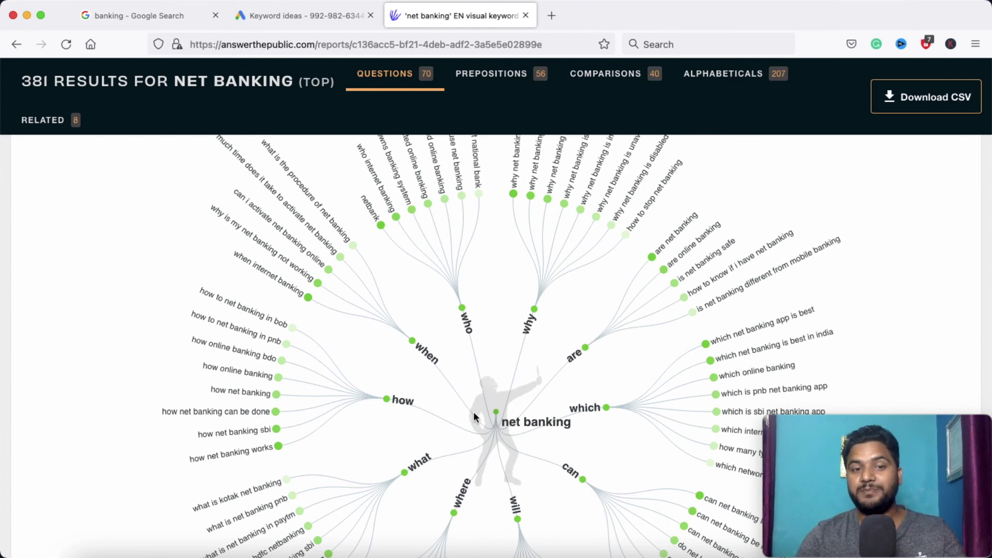
scroll(473, 411, down, 5)
scroll(453, 268, up, 2)
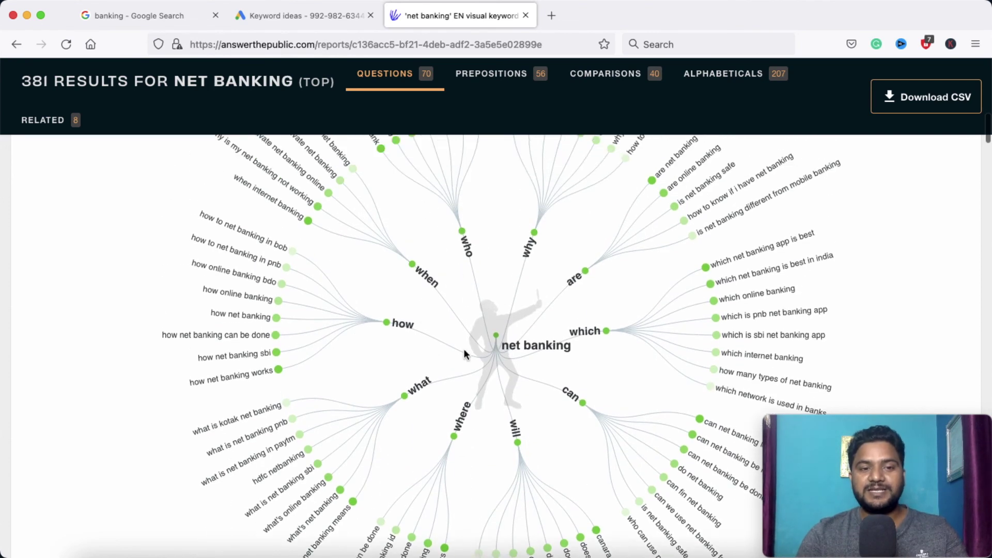